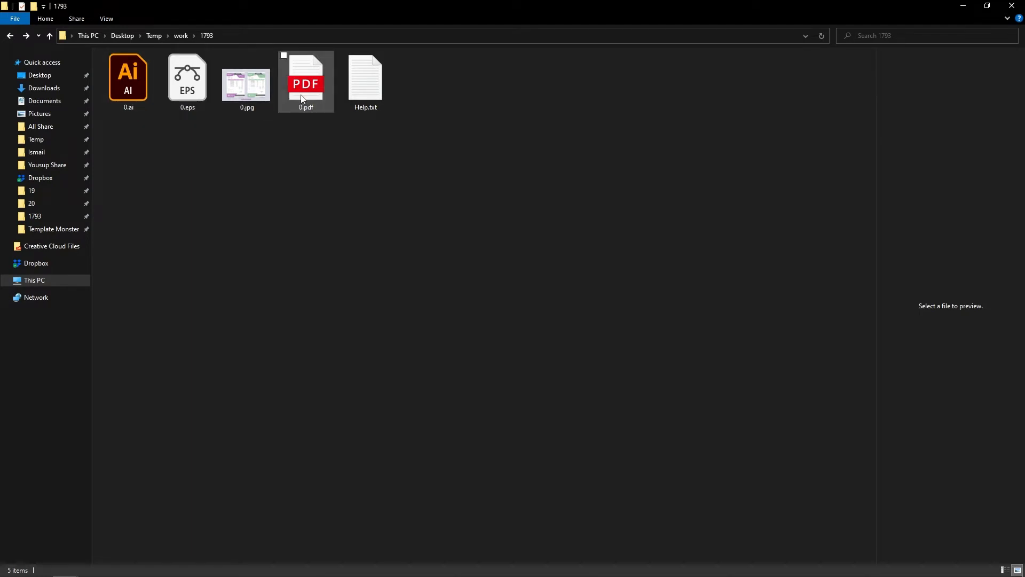
Preview the EPS, AI, JPG and Help.txt files in the 1793 folder.
left_click(200, 96)
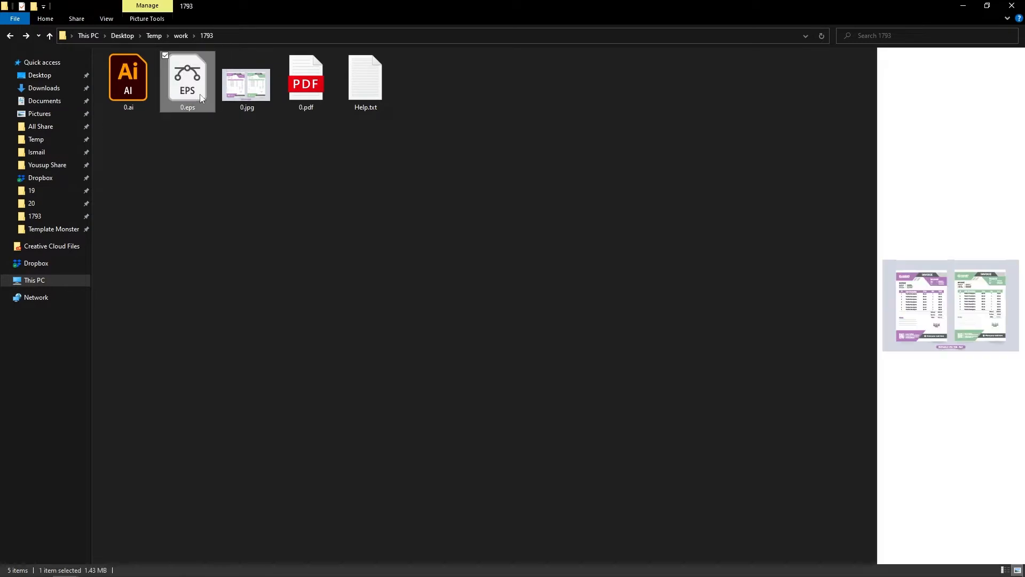
left_click(151, 96)
left_click(165, 150)
left_click_drag(145, 134, 177, 140)
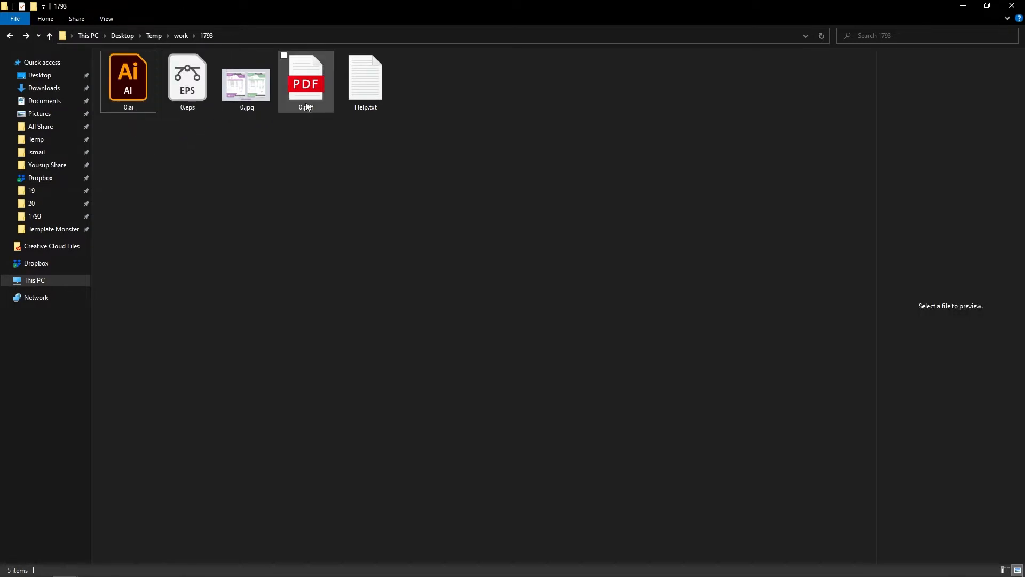
left_click(242, 96)
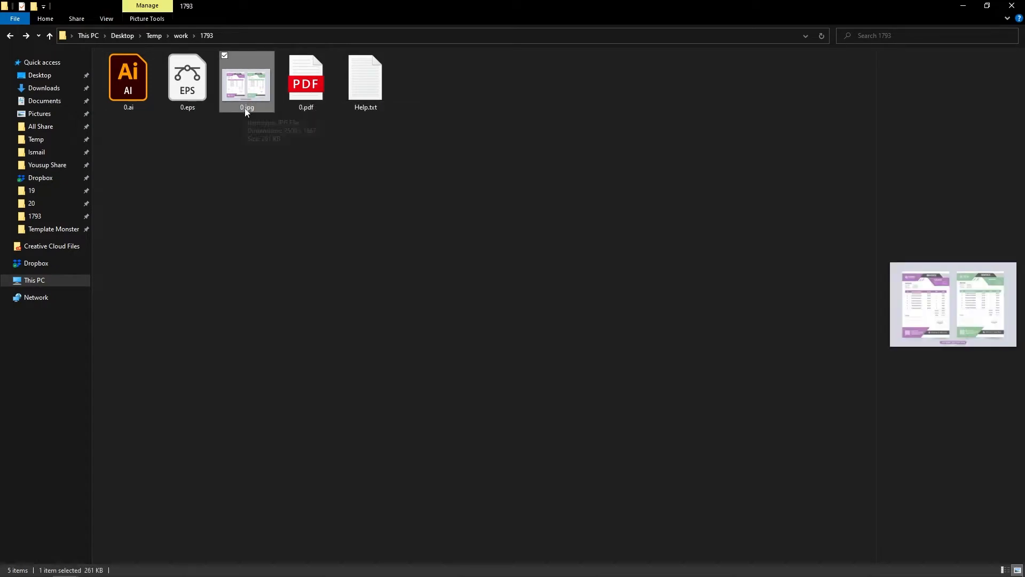
left_click(364, 103)
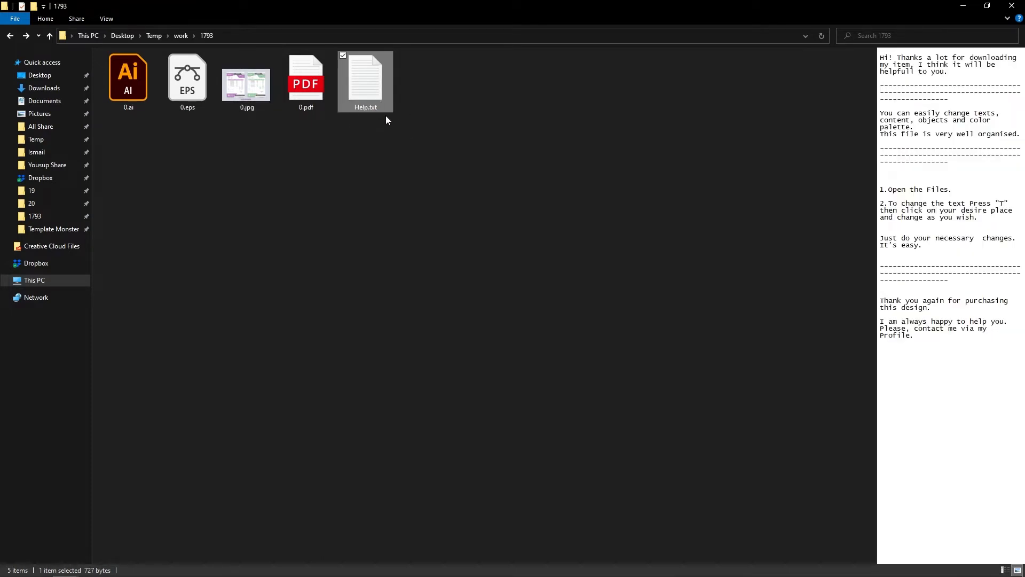
left_click(390, 133)
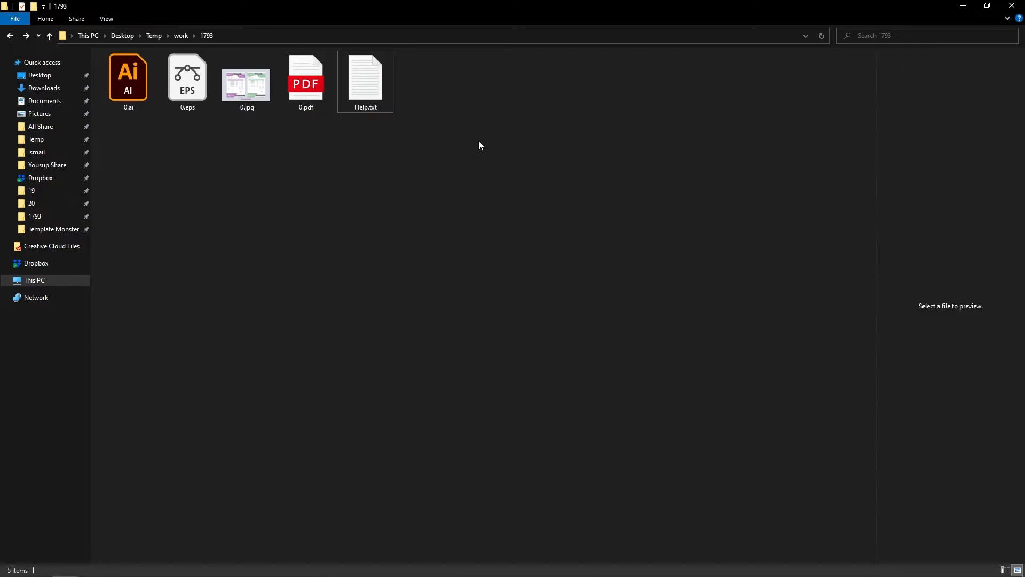
Compress the AI, EPS, JPG, PDF and Help.txt files in the 1793 folder into a zip archive named 0.zip.
left_click_drag(492, 142, 136, 77)
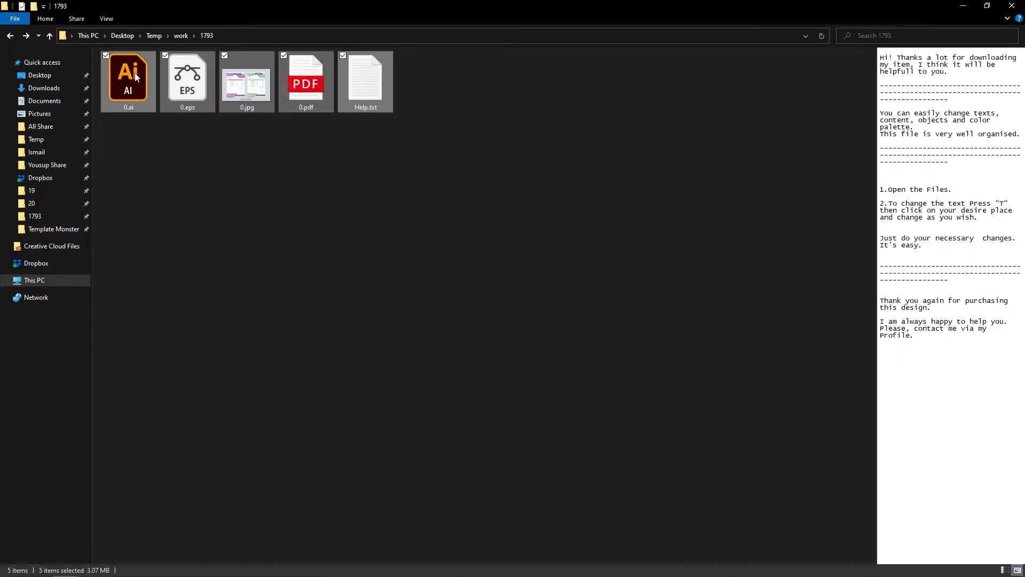
right_click(137, 77)
mouse_move(211, 213)
left_click(328, 225)
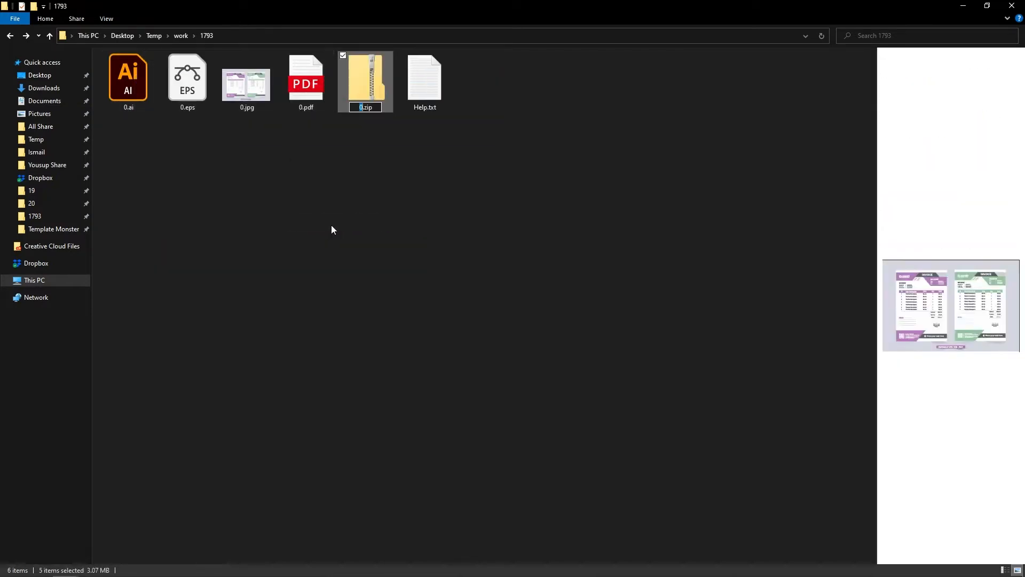
left_click(331, 229)
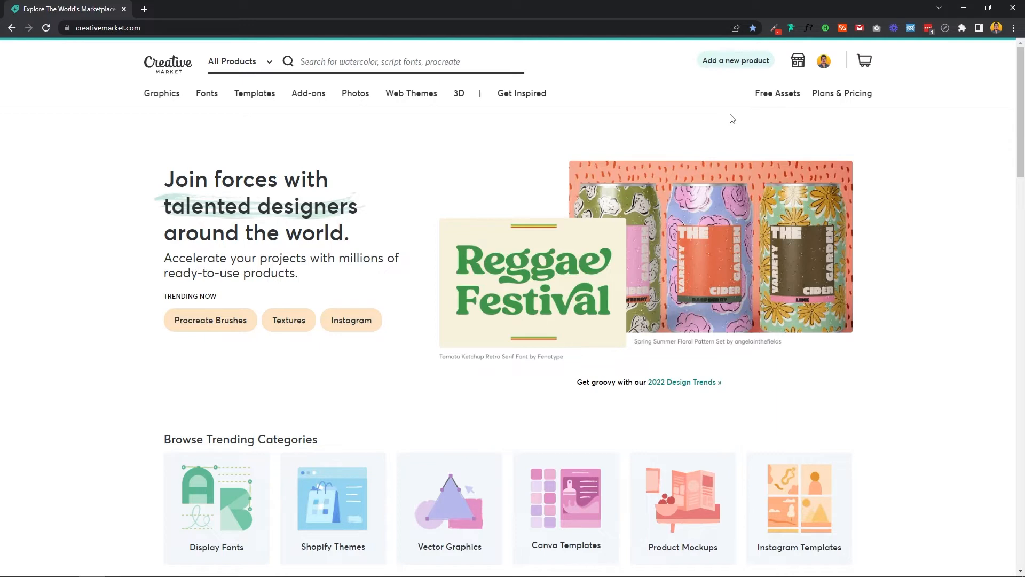
On Creative Market, start a new product titled "Digital invoice template decoration" and upload 0.zip as its product file.
left_click(737, 63)
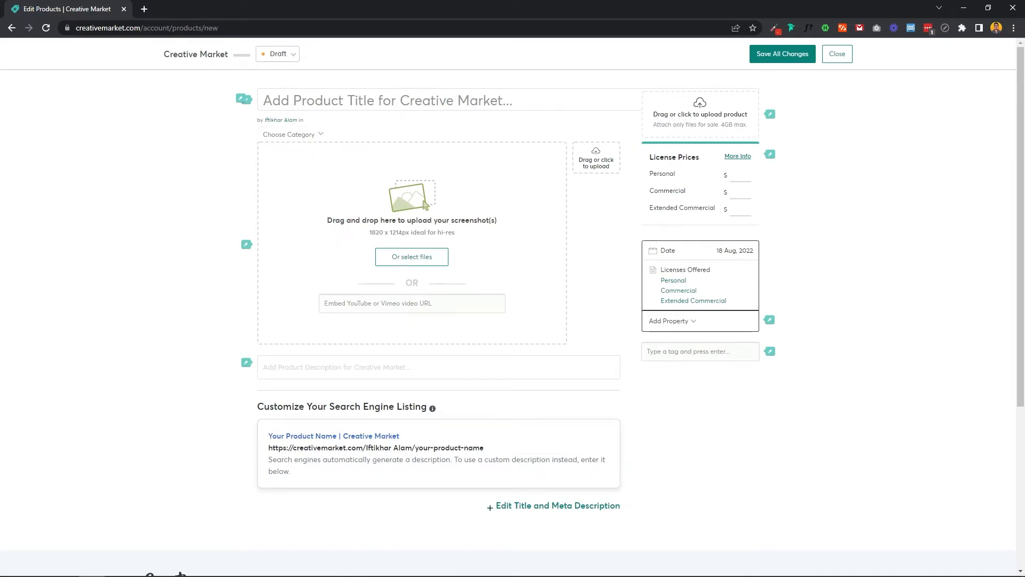
type("Digital invoice template decoration")
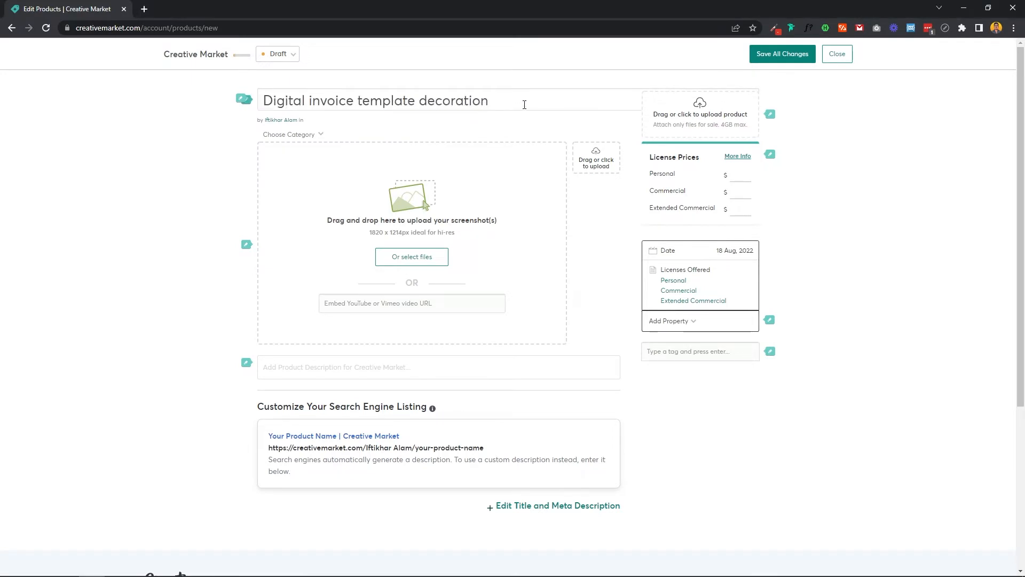
left_click(702, 122)
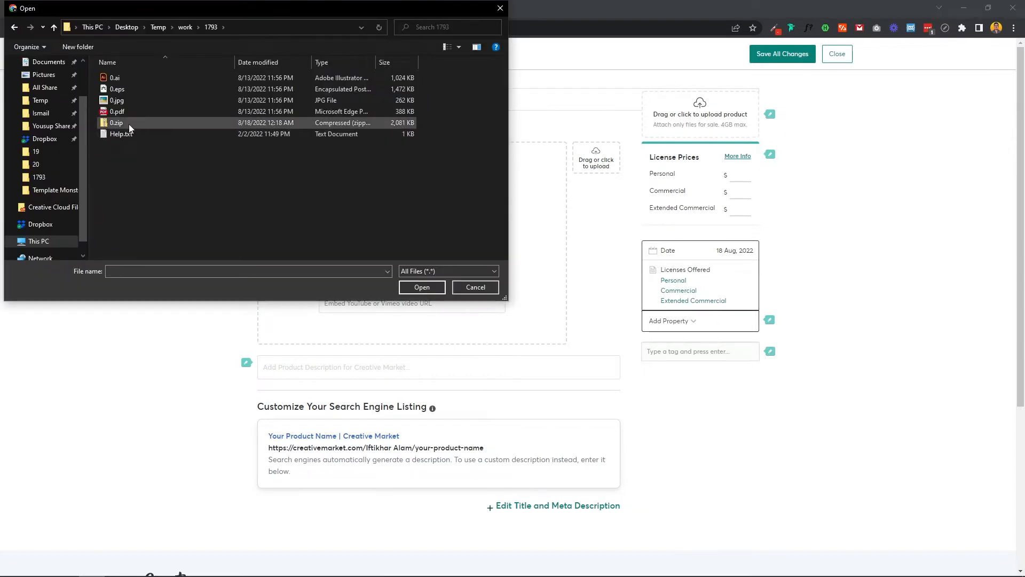
left_click(127, 124)
left_click(417, 289)
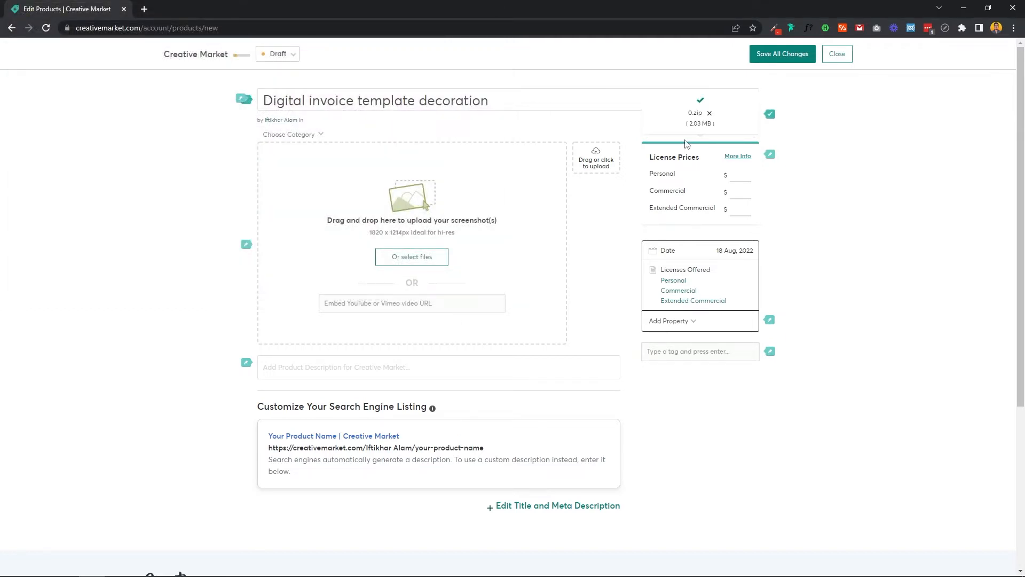
Set the product category to Templates with Stationery as the subcategory.
left_click(319, 135)
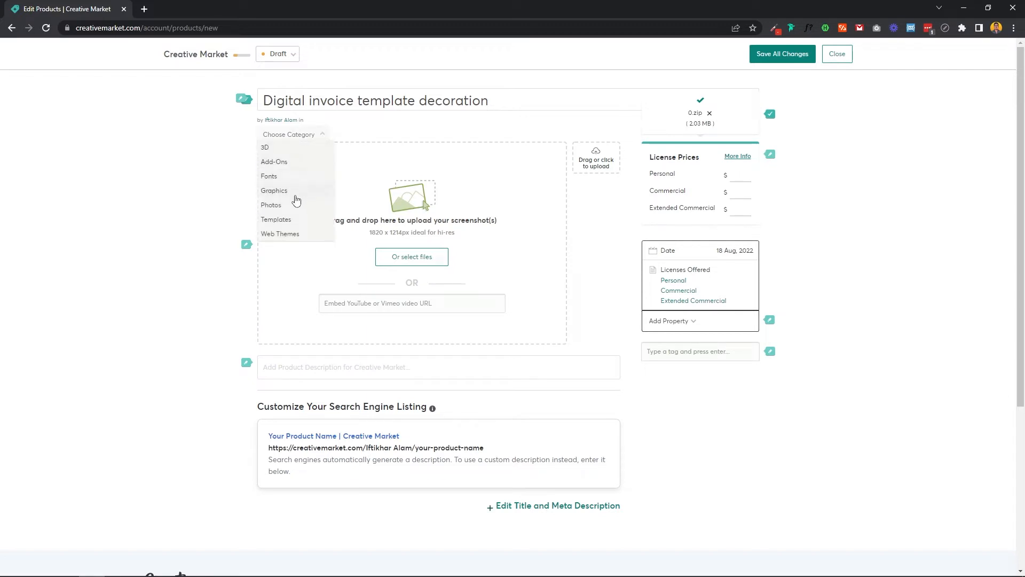
left_click(274, 222)
left_click(274, 222)
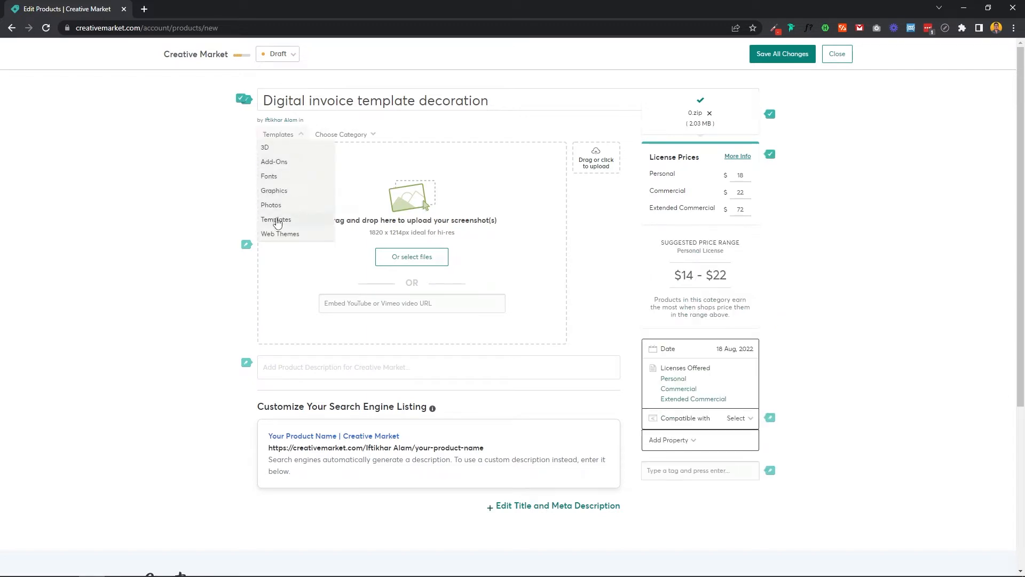
left_click(343, 134)
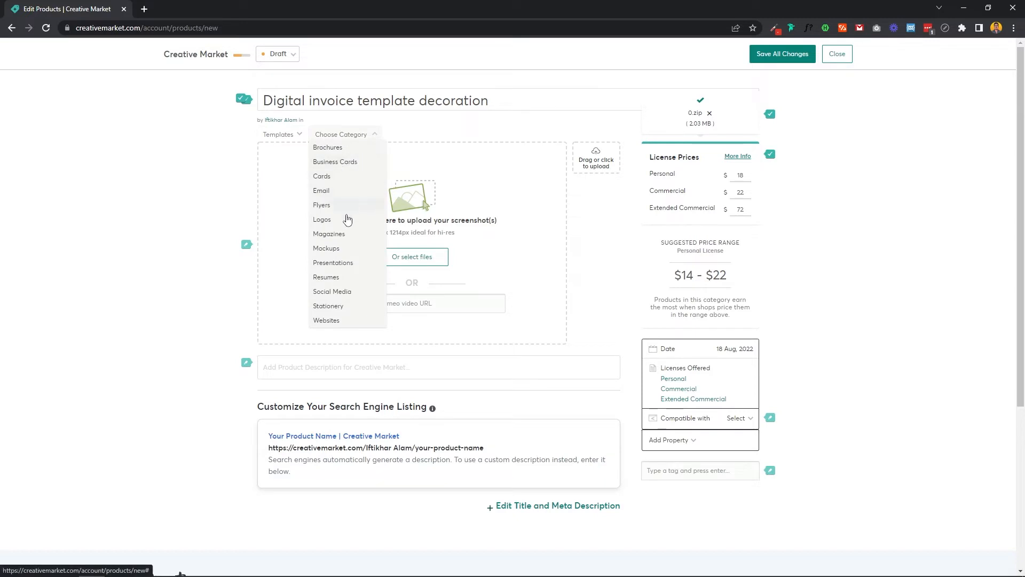
left_click(335, 306)
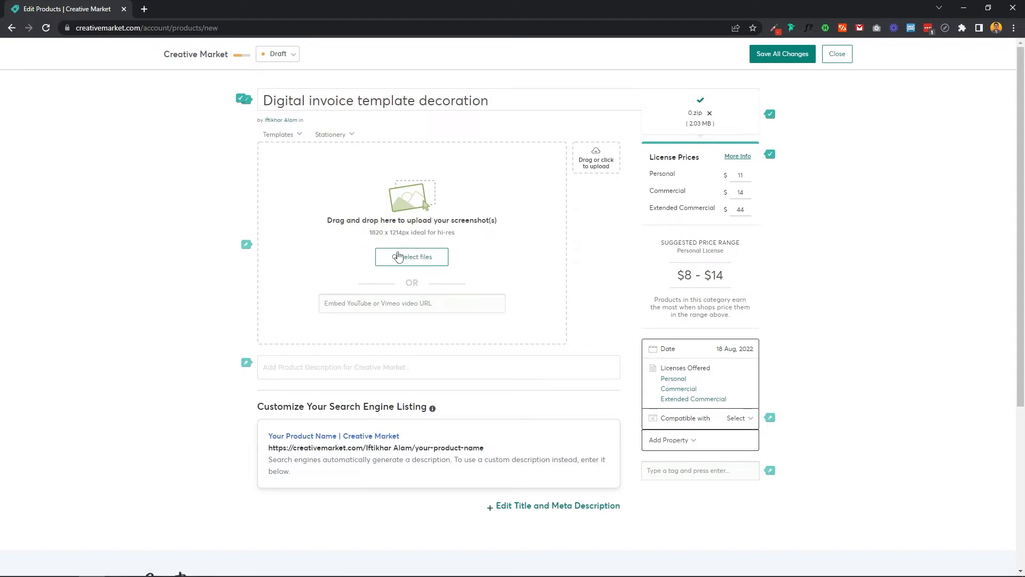
Upload 0.jpg from the 1793 folder as the product screenshot.
left_click(415, 260)
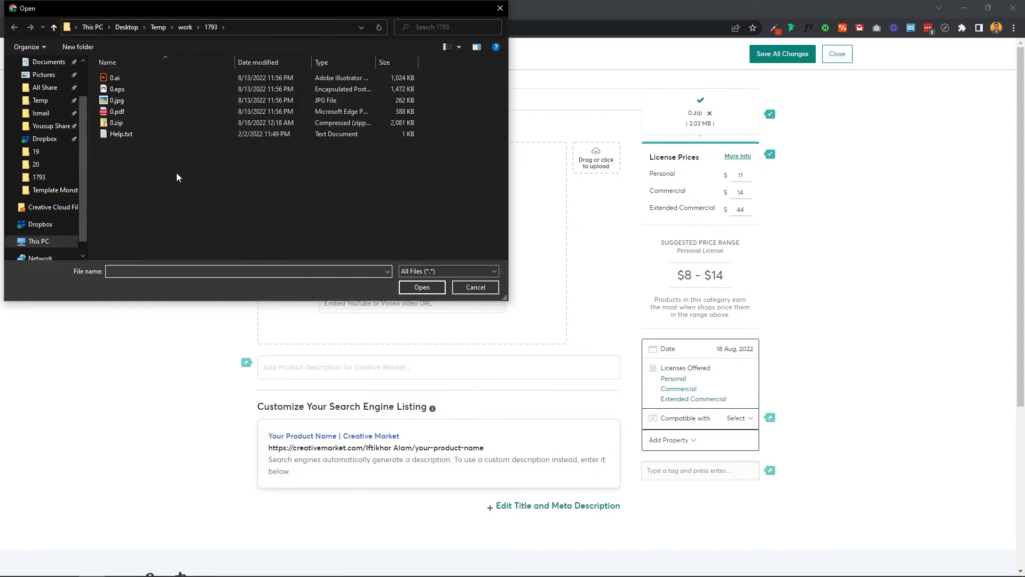
left_click(116, 101)
left_click(422, 287)
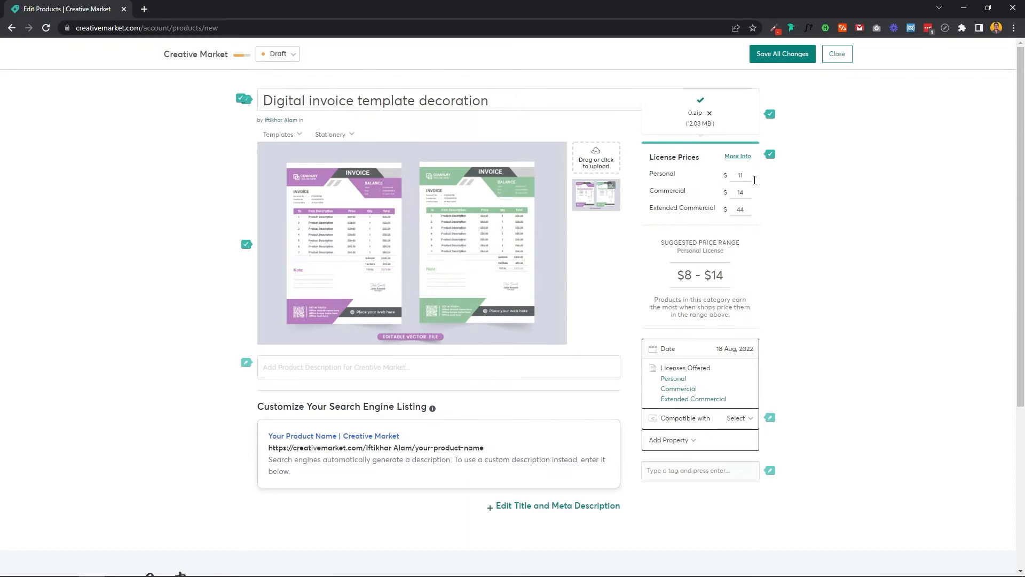
Fill in the product description with the digital invoice template summary, store welcome, included file formats and list of possible uses.
scroll(662, 299, "down", 1)
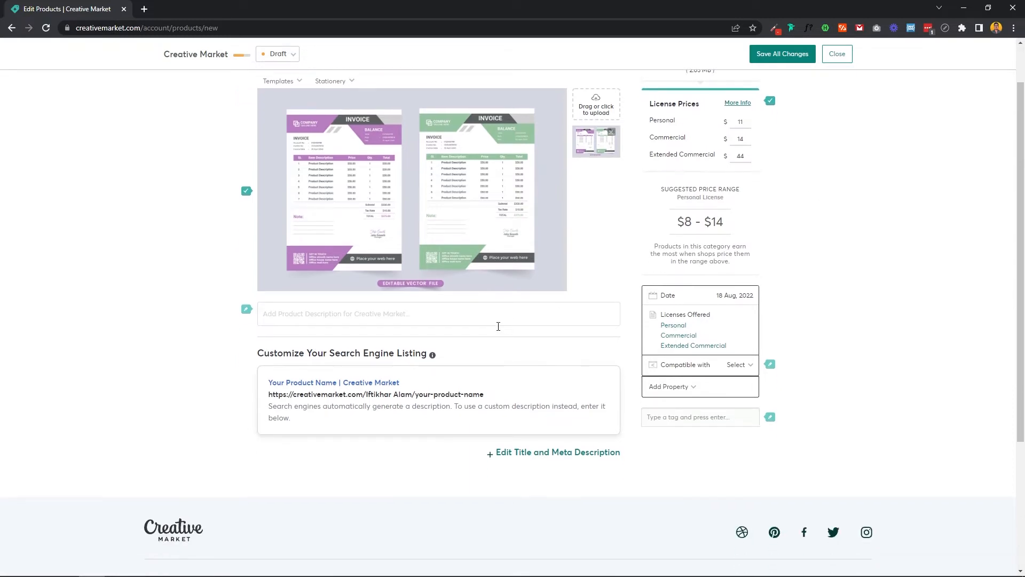
left_click(498, 319)
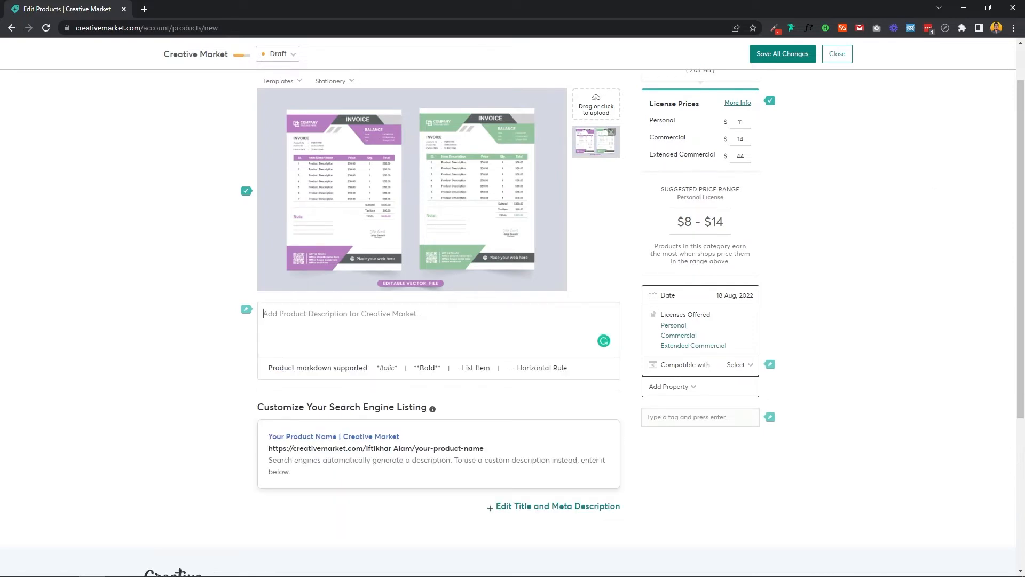
scroll(451, 367, "up", 1)
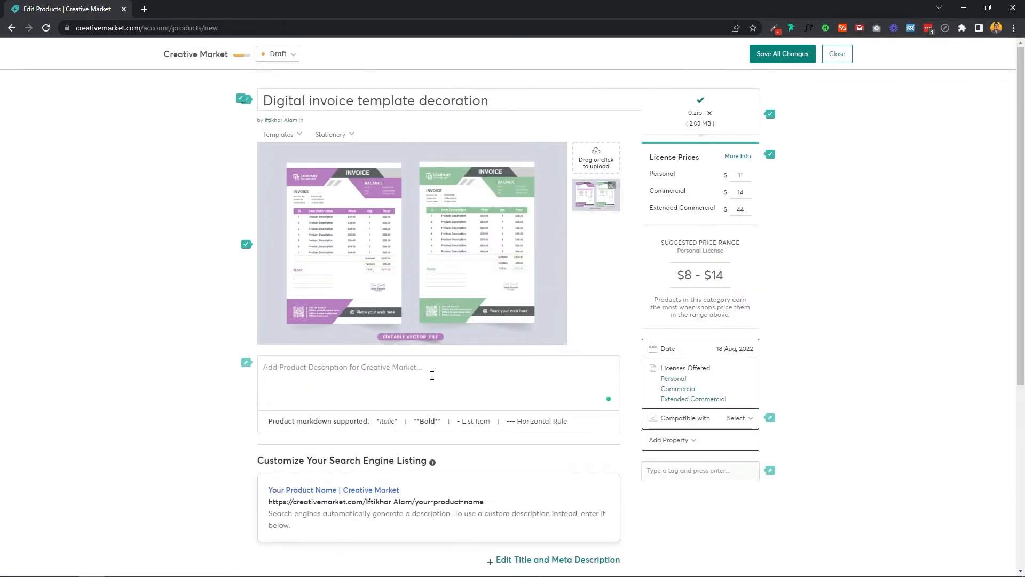
type("Digital invoice template decoration. Digital invoice template decoration with purple and light green color. Business invoice template with product purchase information. Creative invoice template and price receipt vector.  Welcome to Iftikhar Alam Graphic Store. Here You Can find amazing Graphic Design and Digital Files for yourself, friends &amp; family, or anyone who supports your Special days &amp; Occasions.  Each design works in any design application such as Cricut Design Space.  You will receive this design in the following formats: - Ai File - EPS file - PDF file - High-Resolution Vactor - 72 Dpi  These digital clip art files can be used for: - Scrapbooking - Cut machines - Vinyl decals, stickers - Clothes printing - Printable decoration - Cards &amp; Invitation design - Iron-on Transfer - Engraving")
scroll(431, 369, "down", 3)
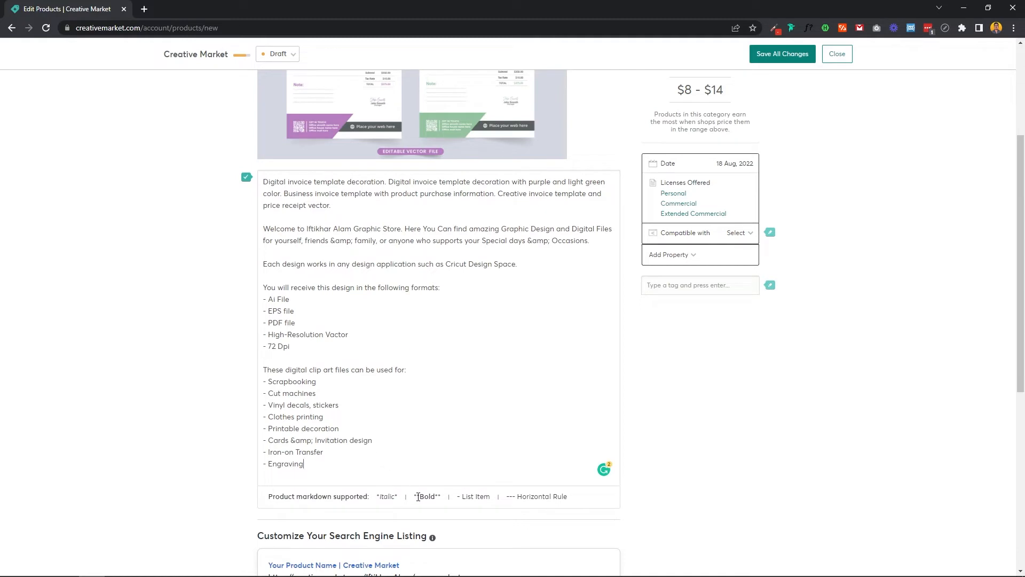
Bold the description line "These digital clip art files can be used for:" with ** markdown and check the rendered formatting.
left_click(264, 370)
type("**")
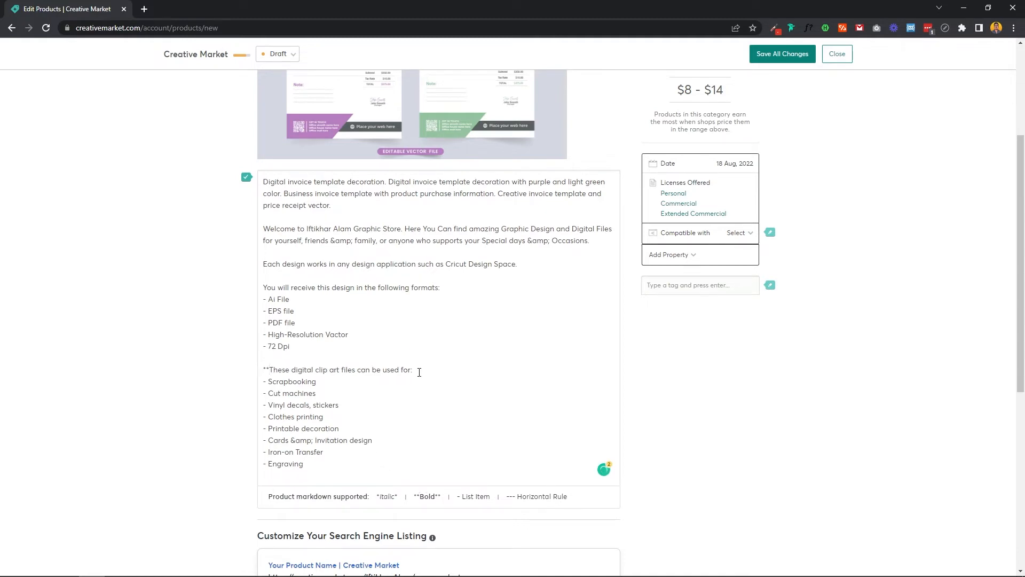
left_click(422, 369)
type("**")
double_click(265, 299)
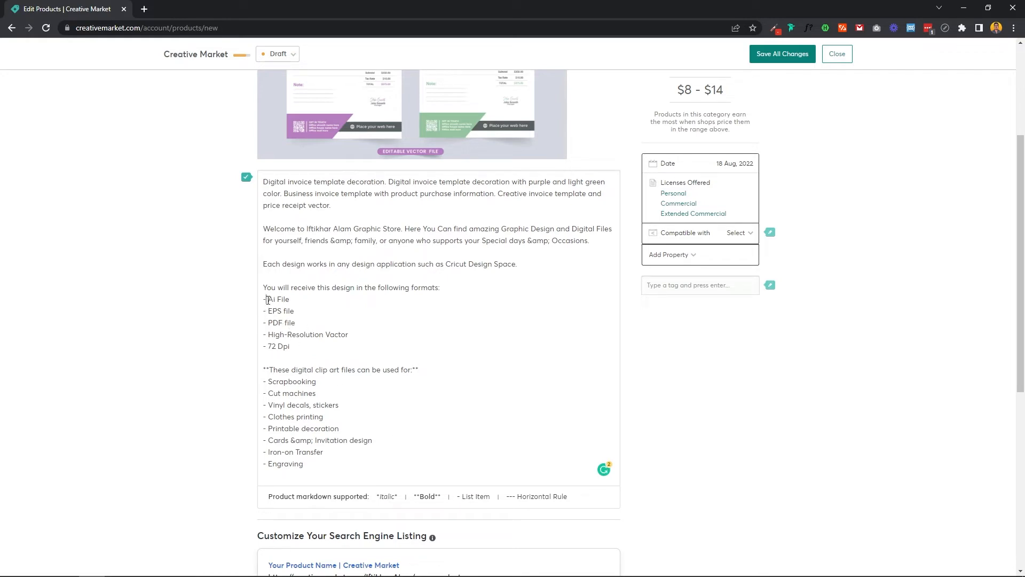
left_click(232, 307)
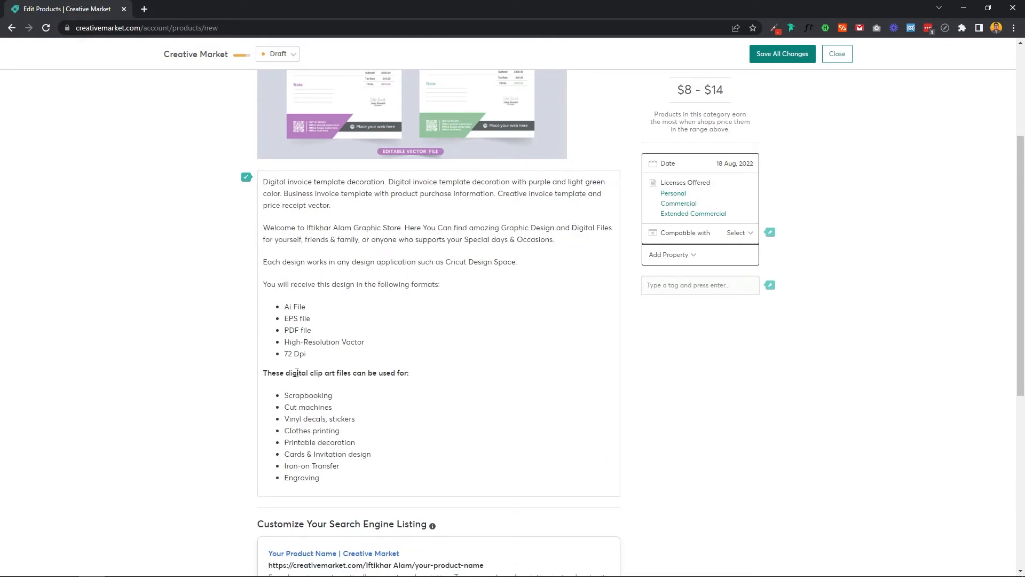
left_click(335, 377)
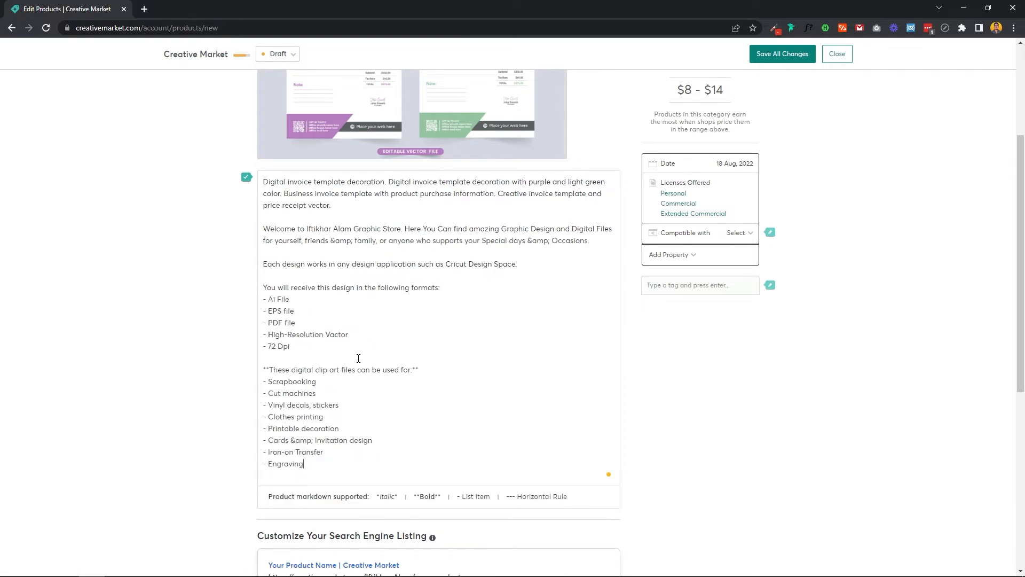
Mark the product as compatible with Illustrator.
scroll(358, 358, "up", 2)
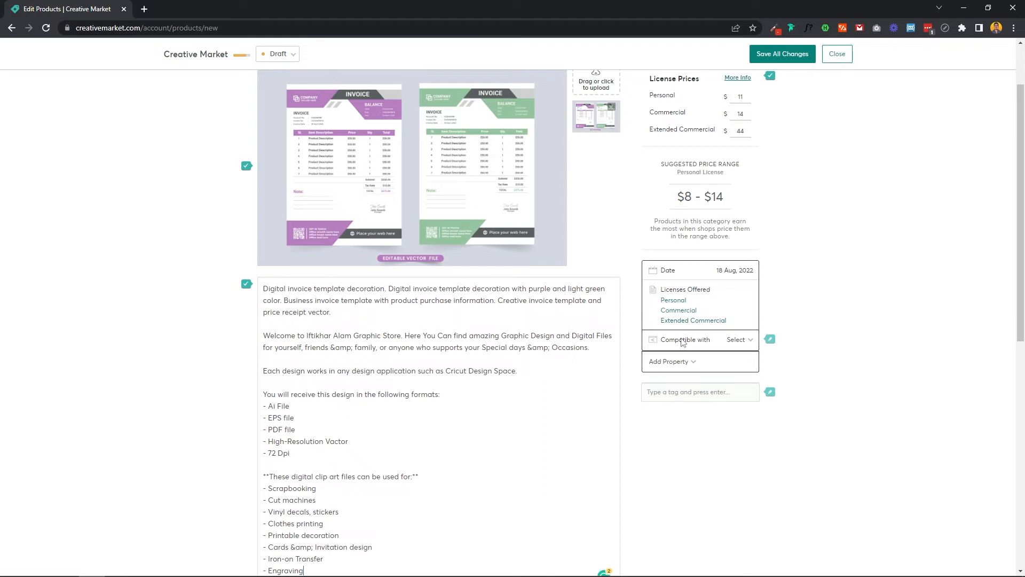
left_click(748, 341)
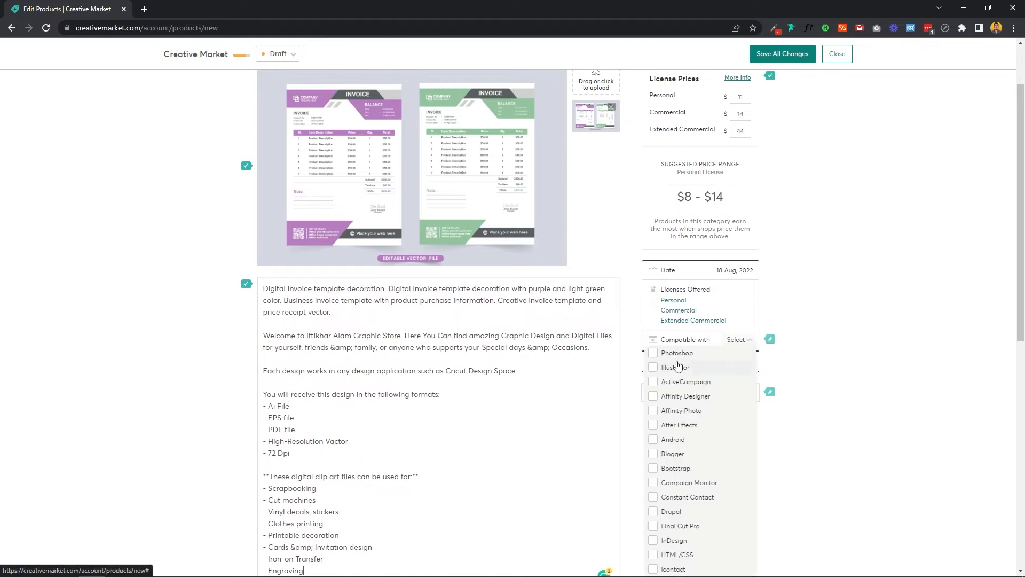
left_click(676, 369)
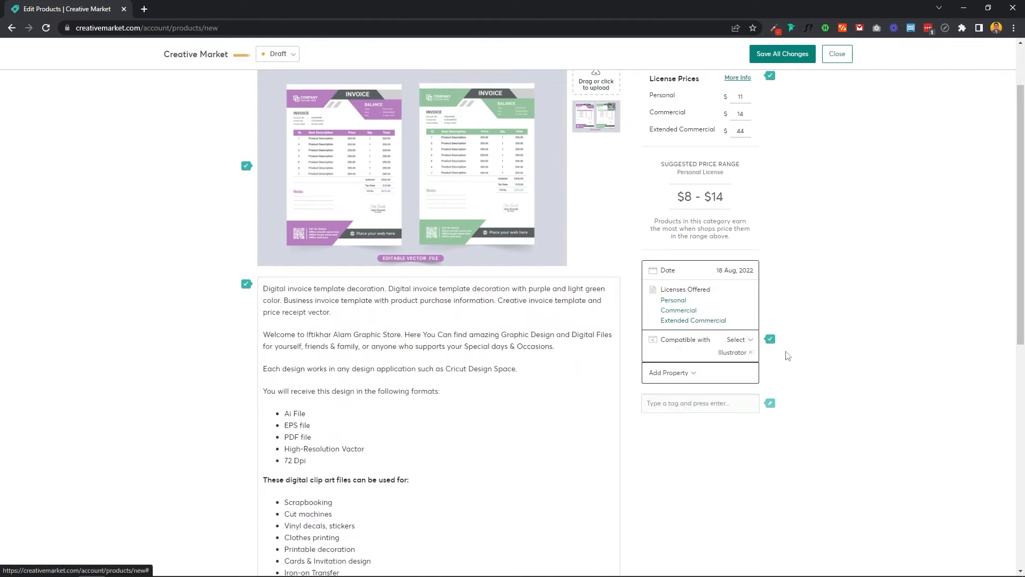
Add the Vector, DPI and Dimensions properties to the product.
scroll(796, 366, "down", 1)
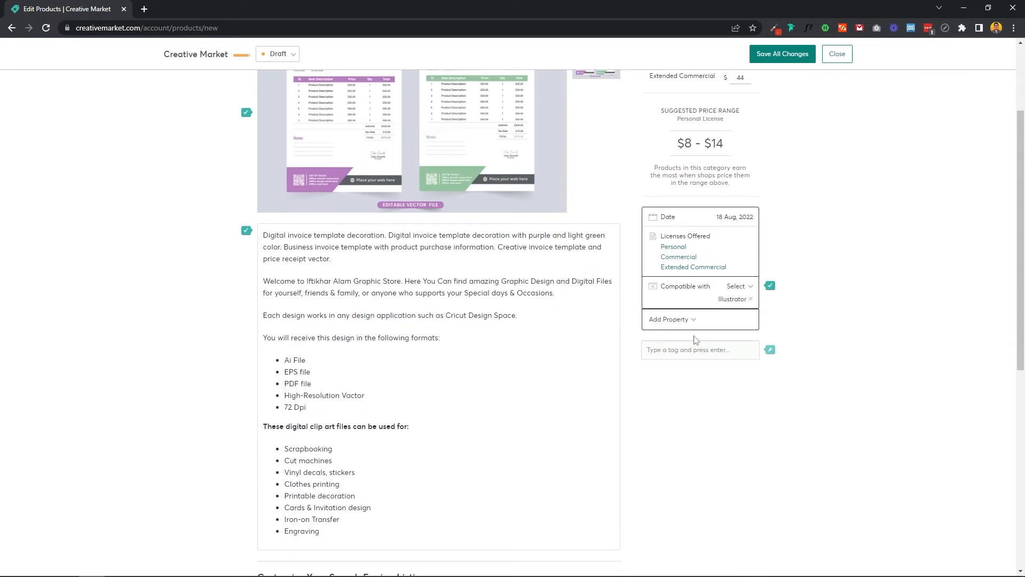
left_click(689, 322)
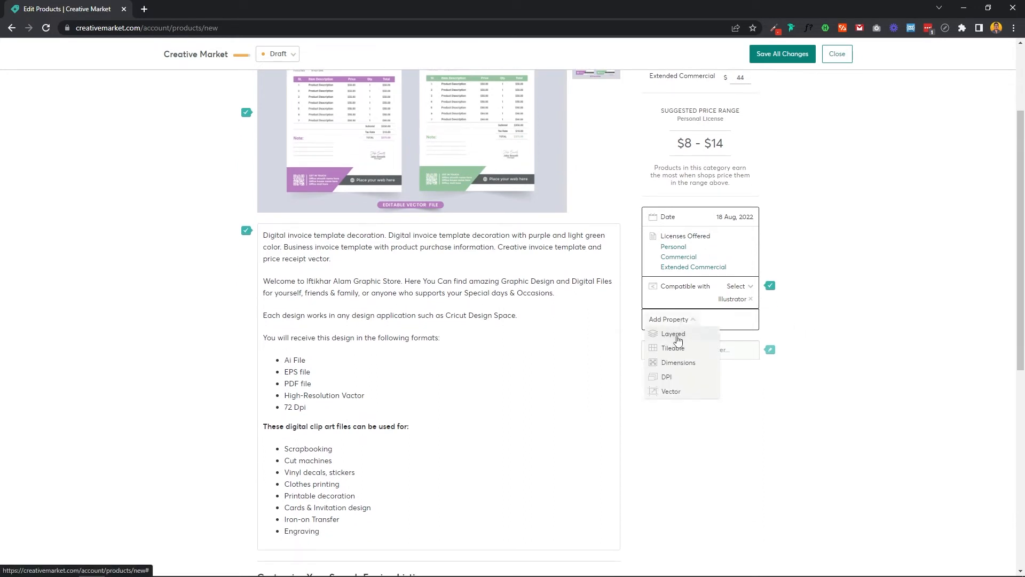
left_click(669, 393)
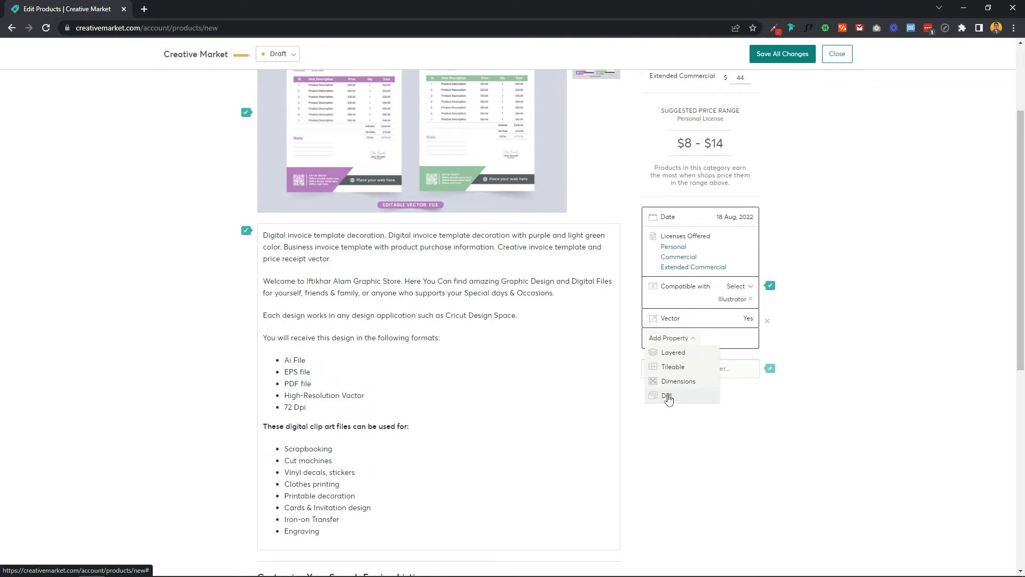
left_click(668, 396)
left_click(673, 402)
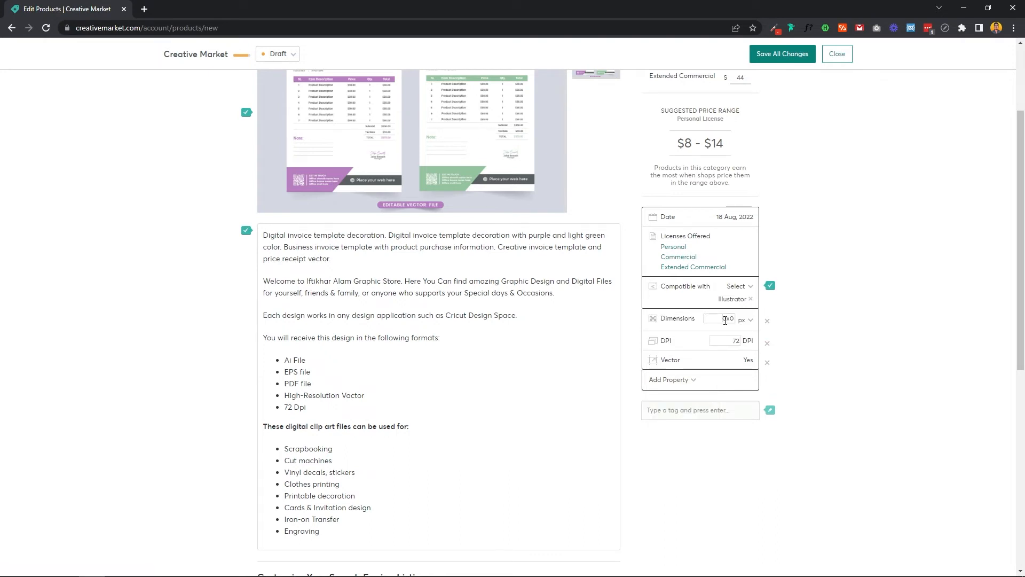
Set the product's Dimensions property to 1200x800 px.
scroll(721, 320, "up", 3)
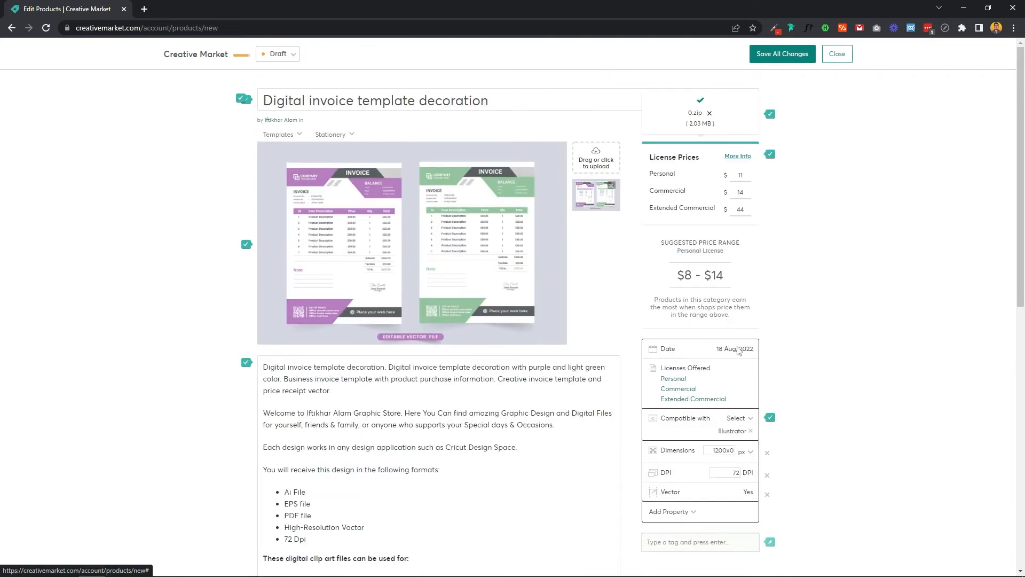
left_click(738, 453)
left_click(733, 450)
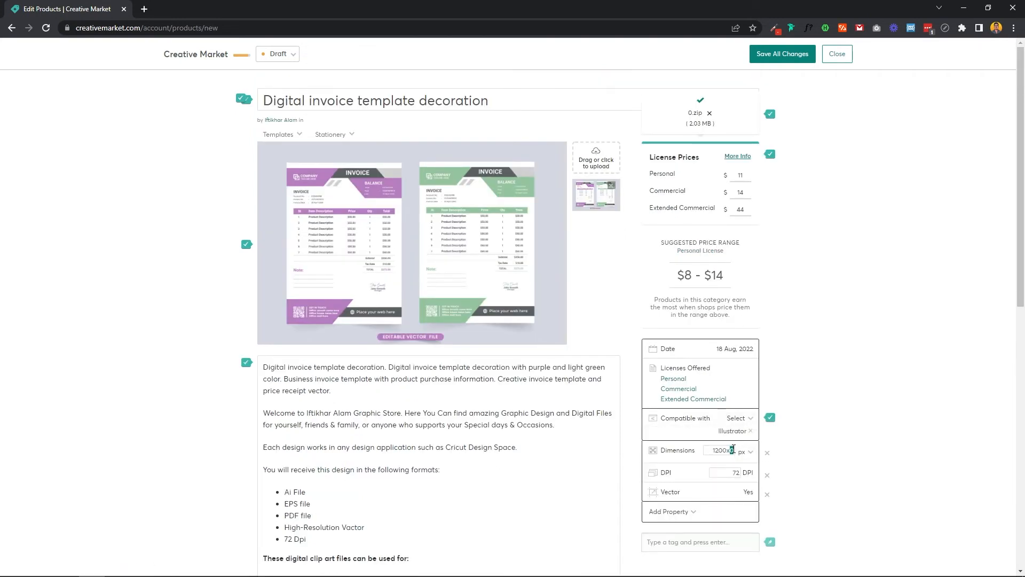
type("00")
scroll(825, 427, "down", 1)
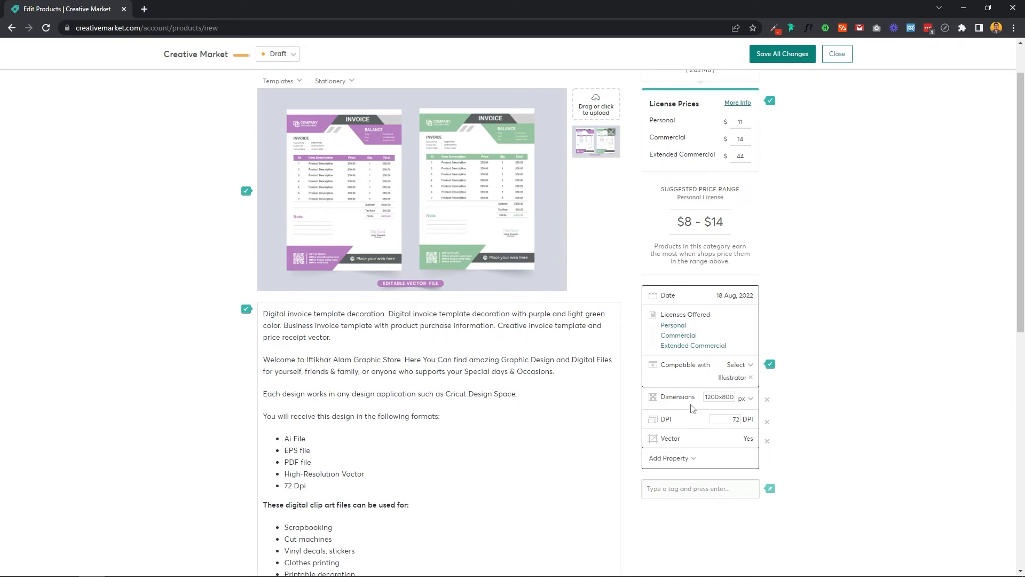
scroll(692, 405, "down", 2)
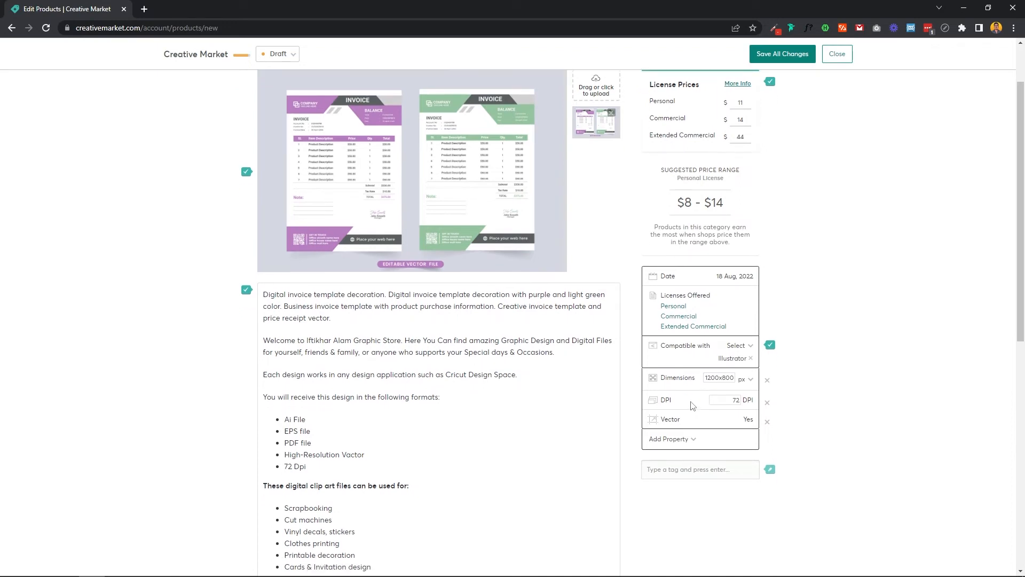
Paste the copied keyword list as product tags, including business, finance, customer, service, billing method, invoice template and payment receipt.
left_click(688, 355)
left_click(714, 388)
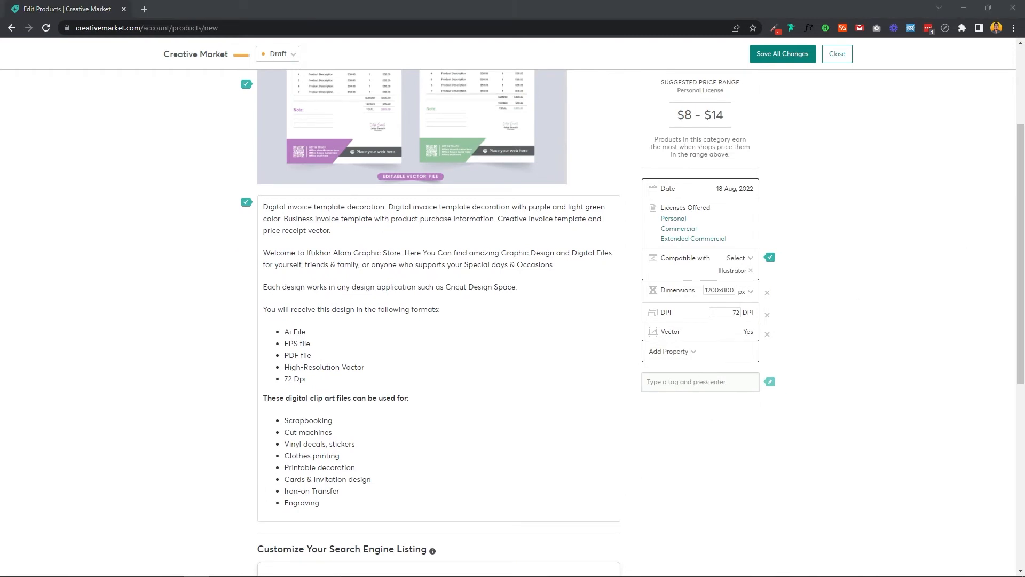
key("ctrl+v")
scroll(696, 225, "down", 3)
key("Return")
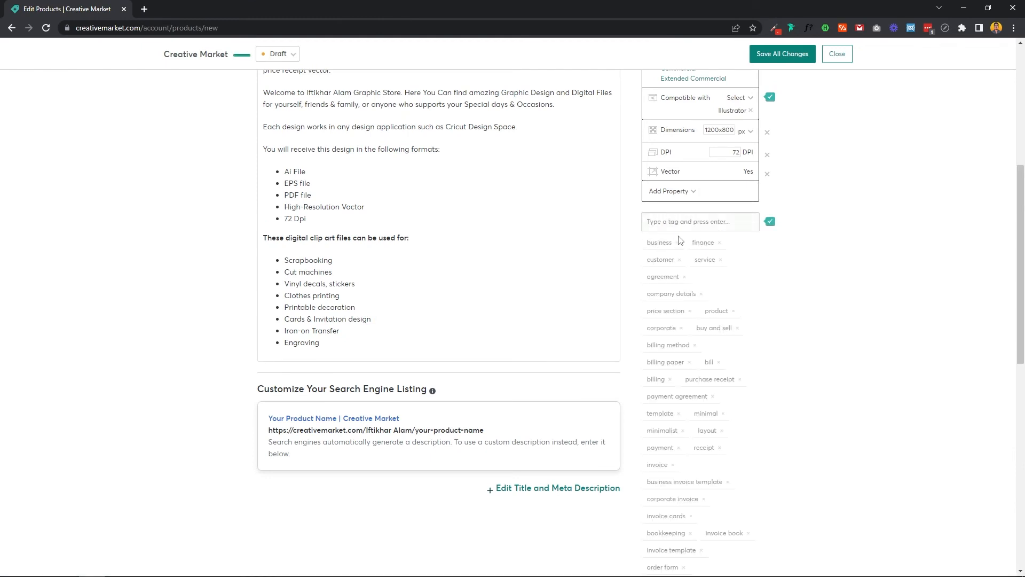
scroll(705, 302, "down", 1)
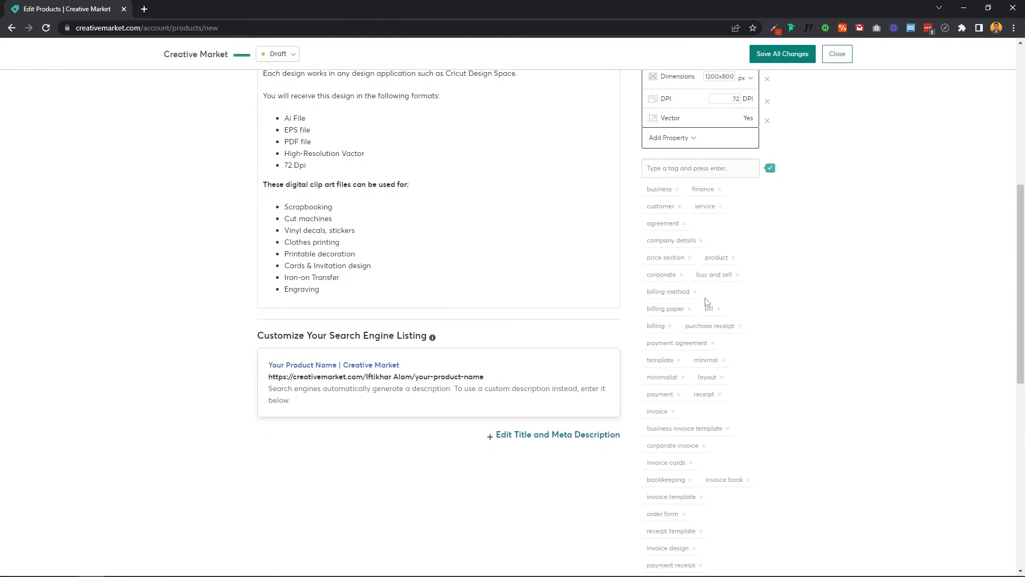
scroll(707, 291, "up", 1)
scroll(707, 293, "up", 4)
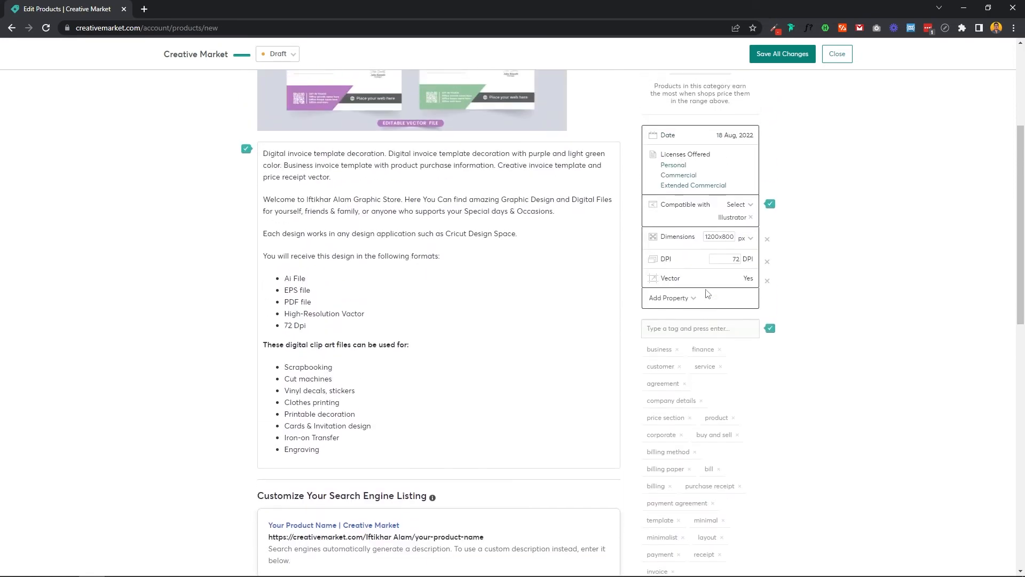
Open the page title and meta description fields of the search engine listing.
scroll(536, 222, "down", 6)
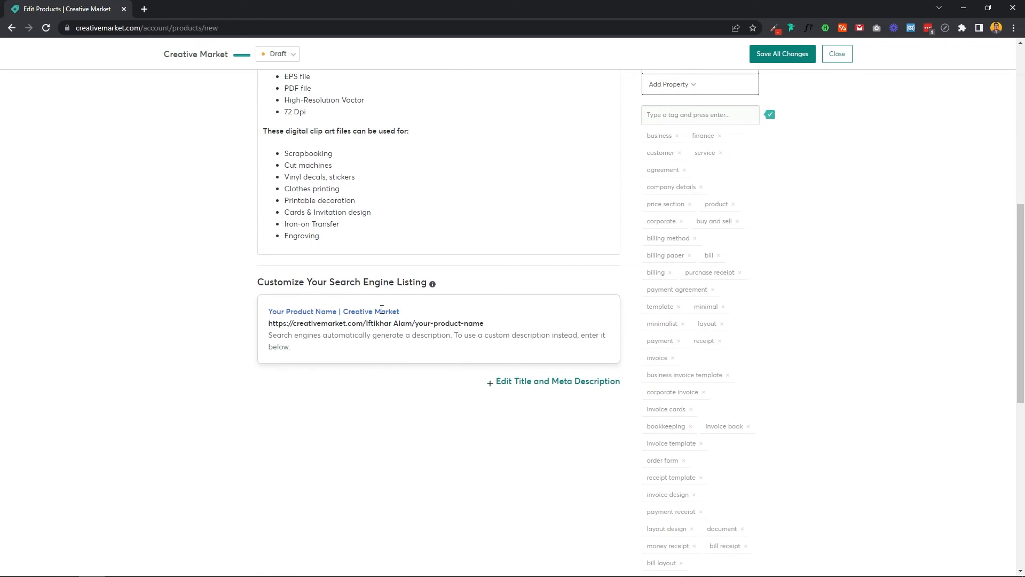
left_click(547, 381)
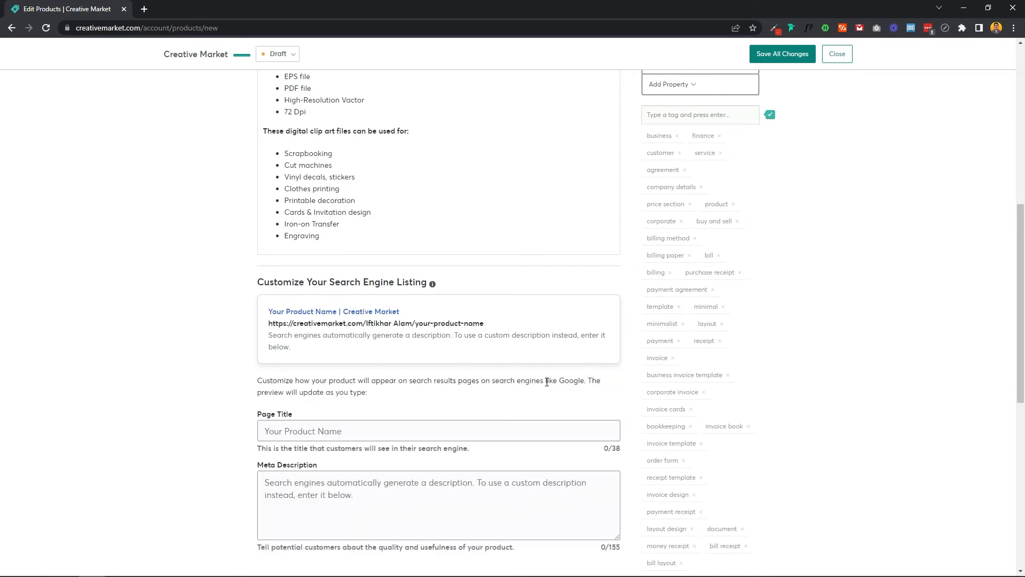
scroll(425, 383, "down", 2)
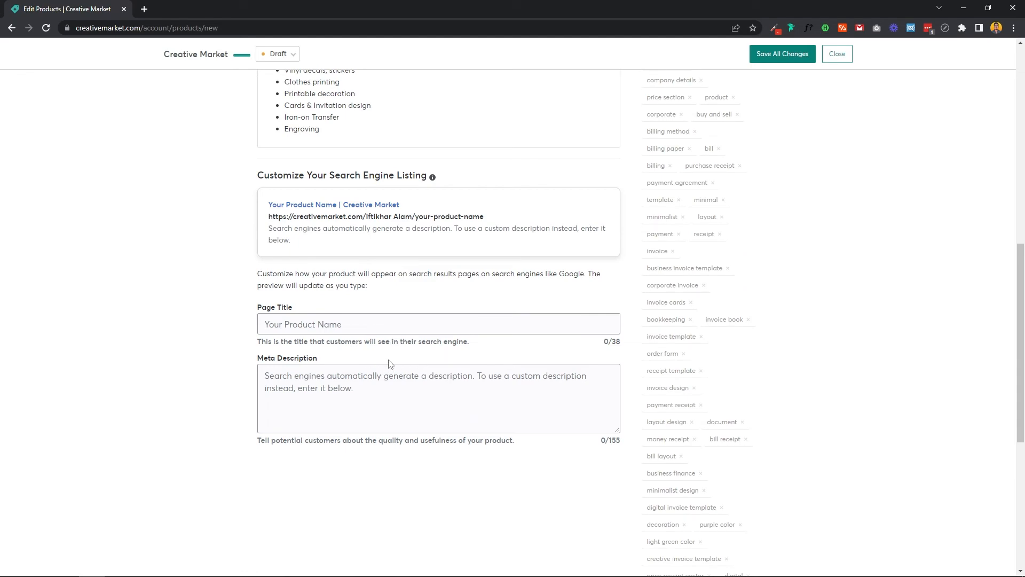
Look over the completed product form, set the product's status to Live and save all changes.
scroll(389, 364, "up", 8)
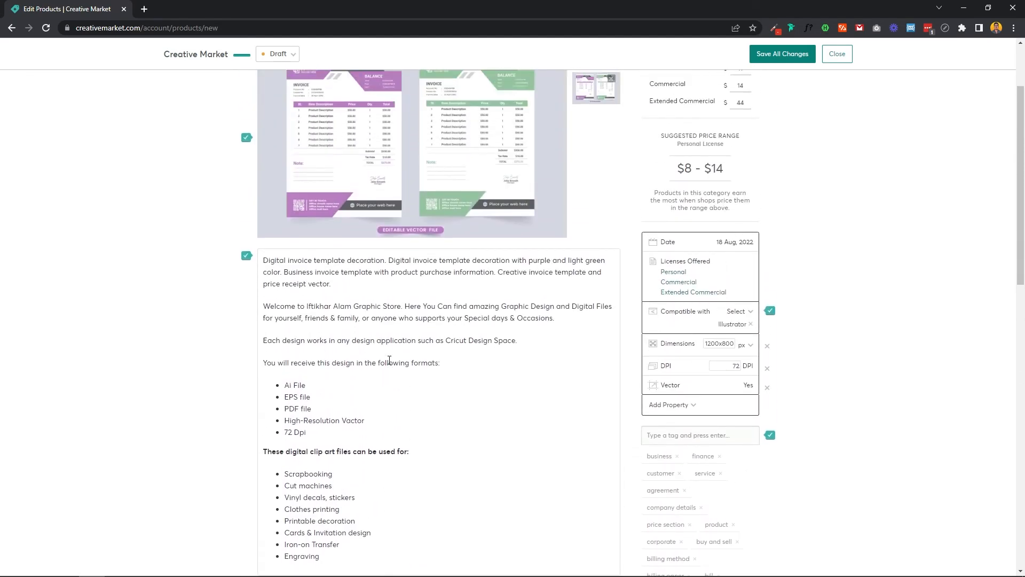
scroll(389, 360, "up", 2)
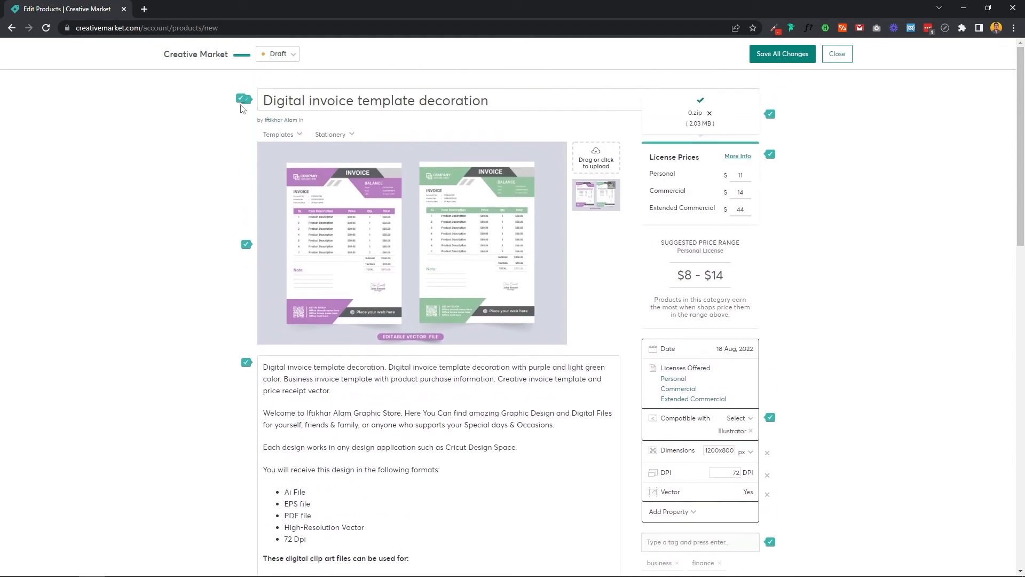
scroll(835, 383, "down", 3)
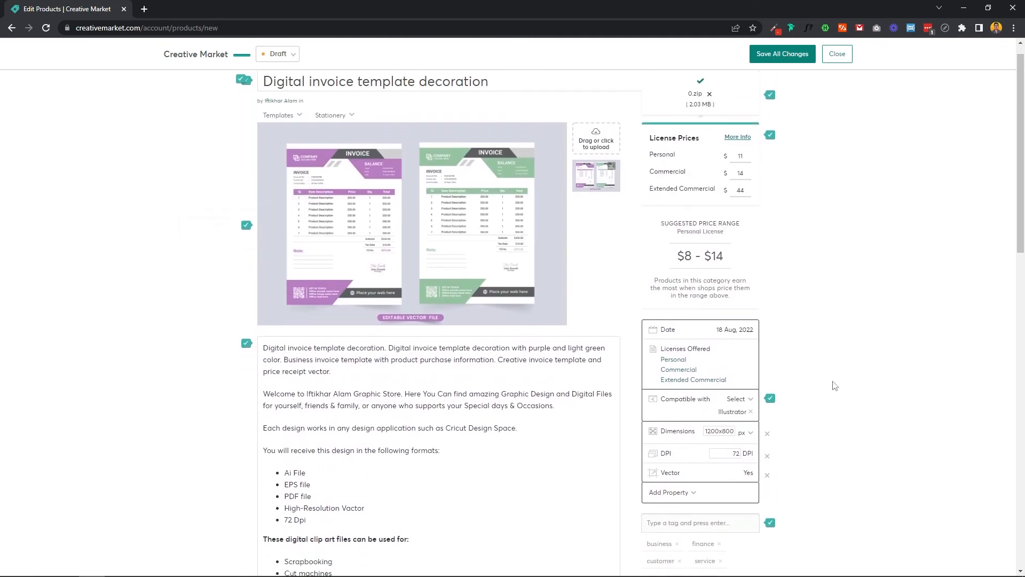
scroll(834, 386, "up", 3)
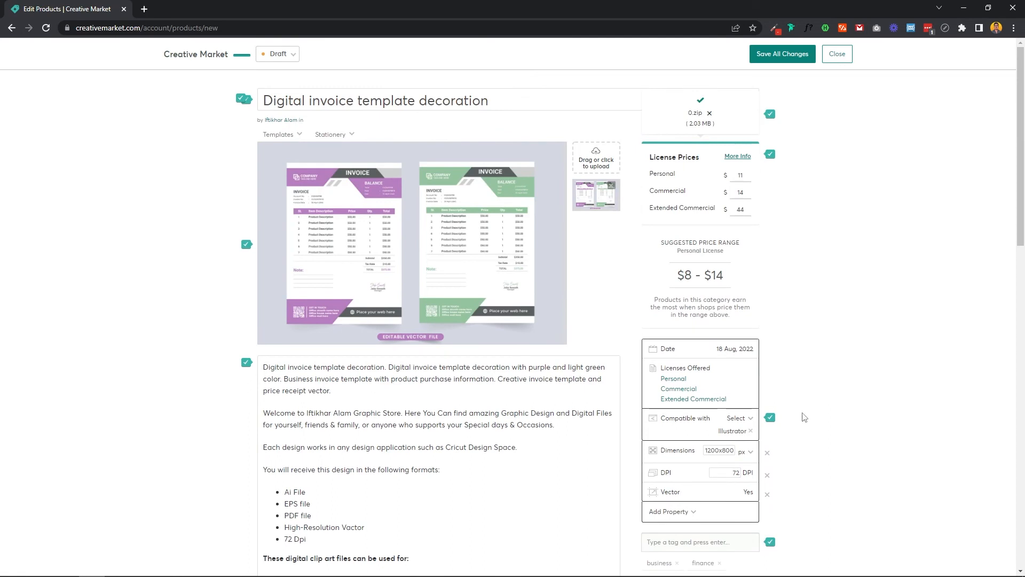
left_click(282, 54)
left_click(282, 87)
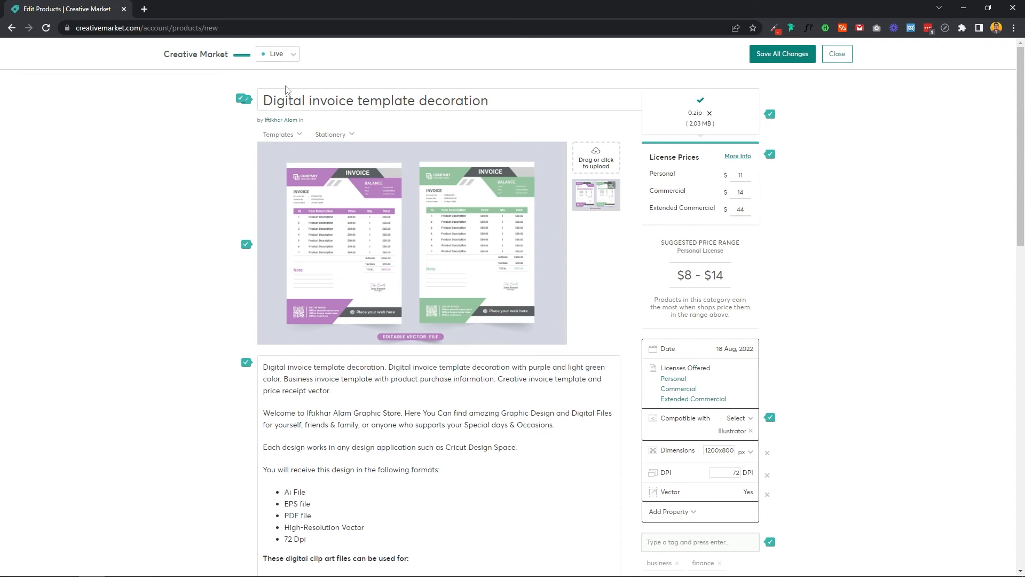
left_click(782, 56)
Look through the saved product form down to the tags and search engine listing, and close the editor.
scroll(804, 139, "down", 8)
scroll(805, 141, "down", 3)
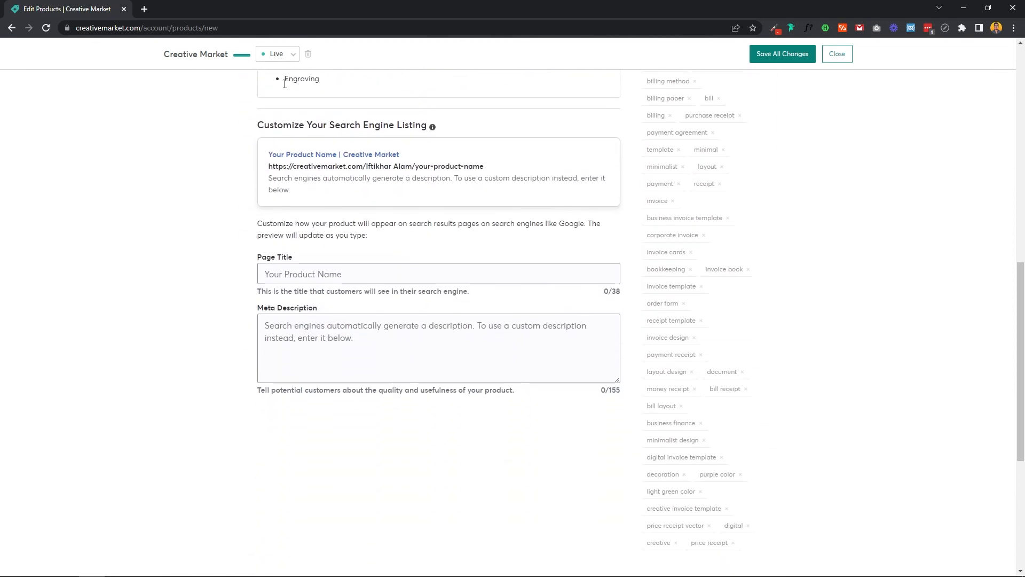
scroll(277, 57, "up", 11)
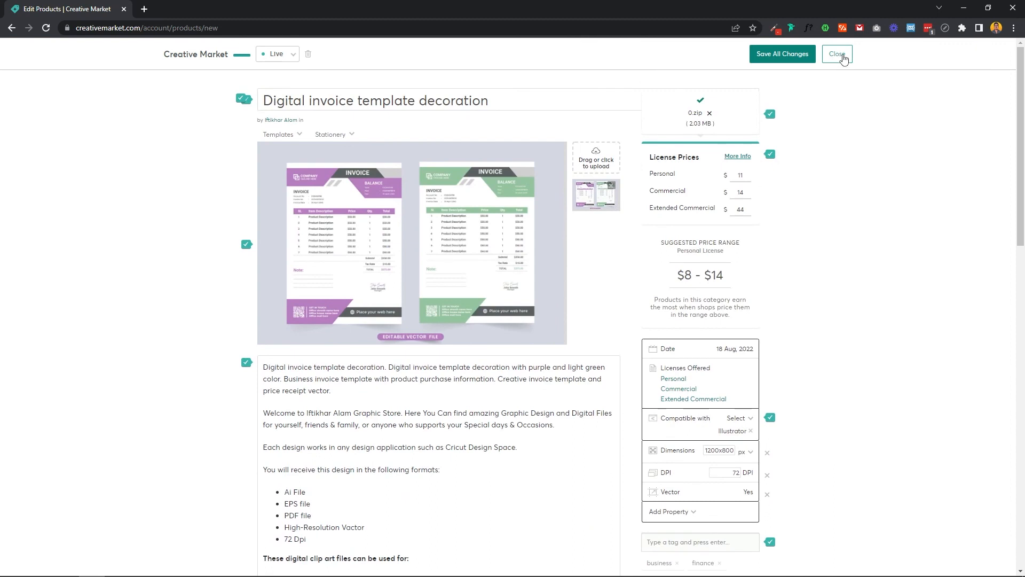
left_click(834, 63)
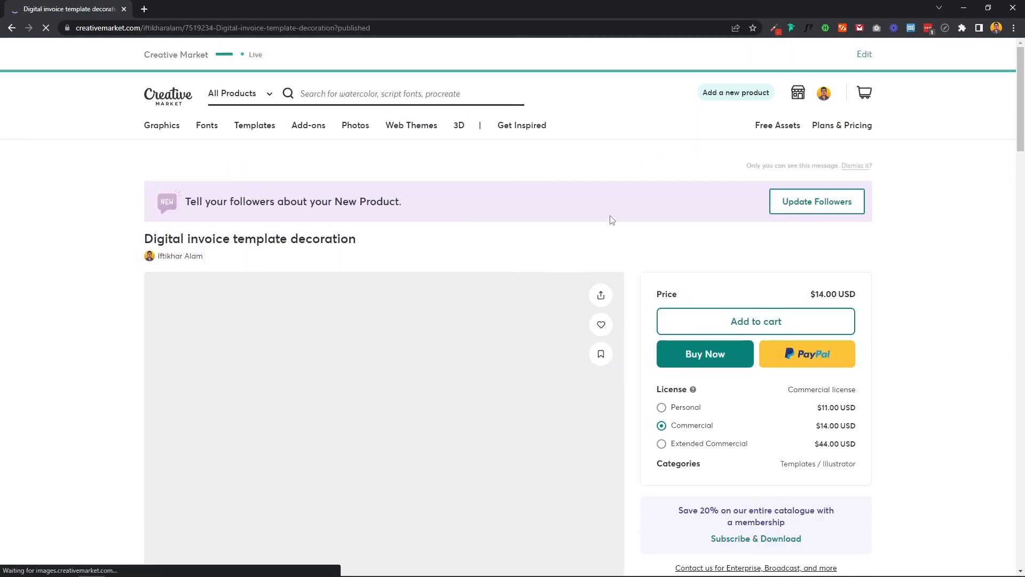
Review the published product page, including its preview image, license prices, description and product specs.
scroll(611, 222, "down", 3)
scroll(611, 219, "down", 6)
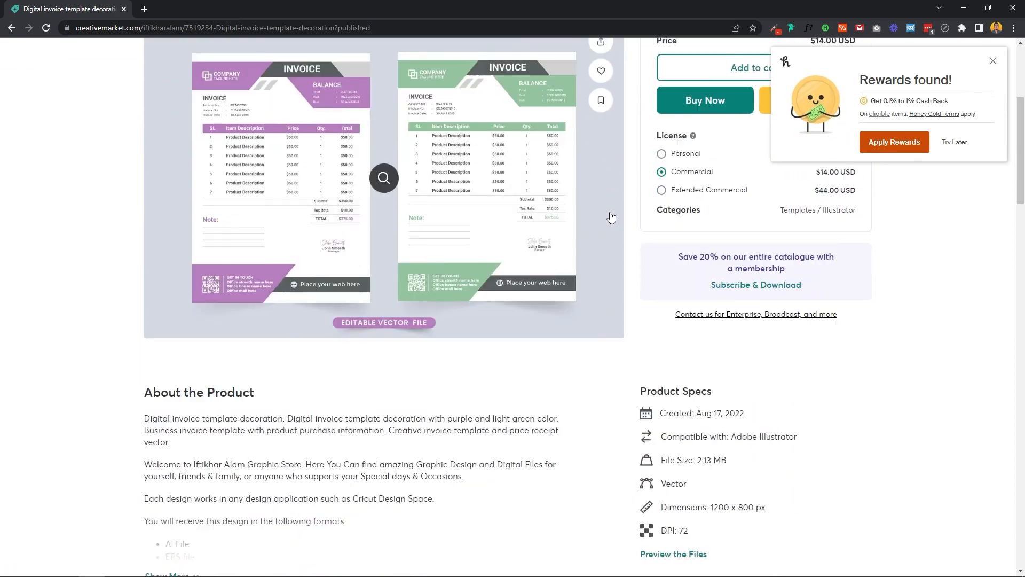
scroll(611, 219, "up", 7)
scroll(612, 216, "up", 3)
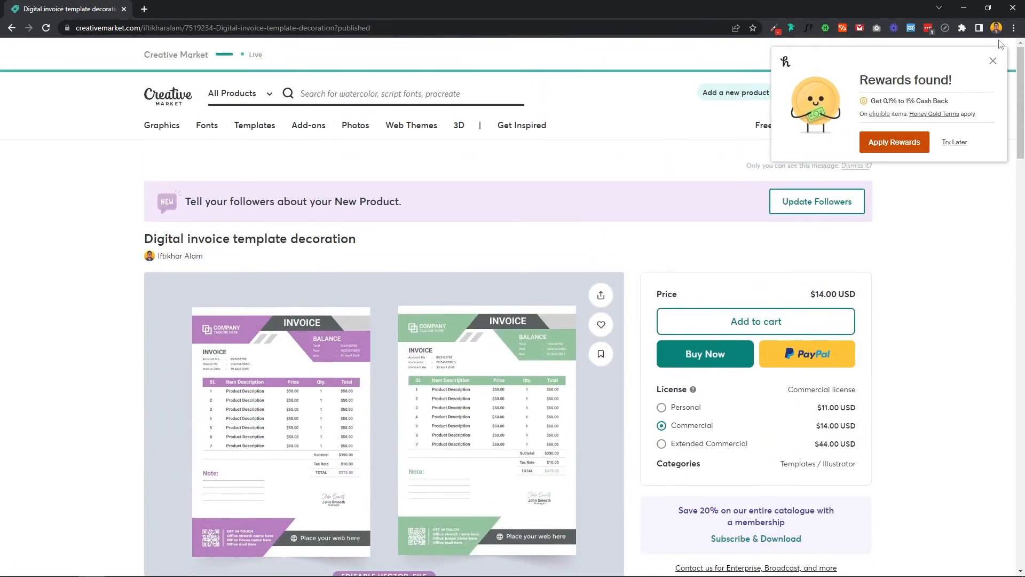